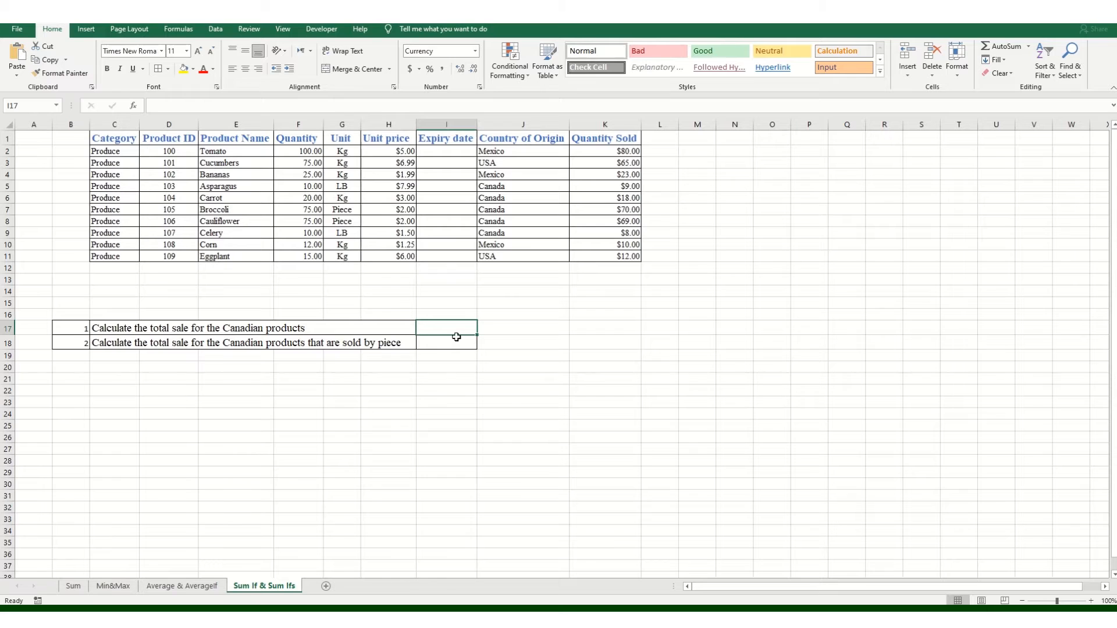
Step: Begin a SUMIF formula in I17 with the absolute range $J$2:$J$11
{"action": "type", "text": "="}
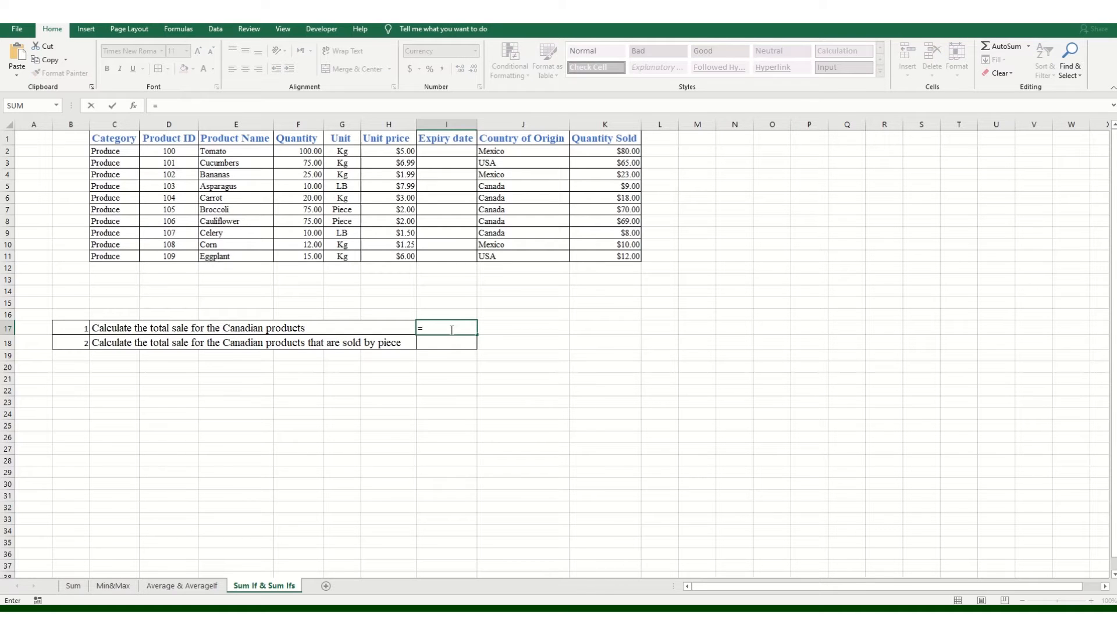
{"action": "type", "text": "sum"}
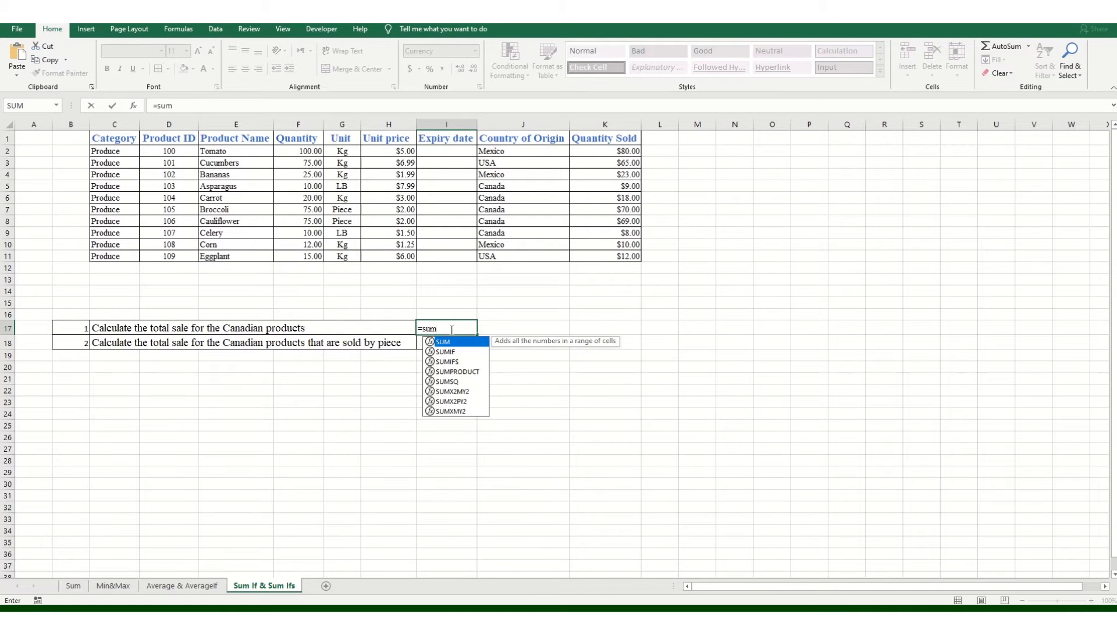
{"action": "key", "text": "Down"}
{"action": "key", "text": "Tab"}
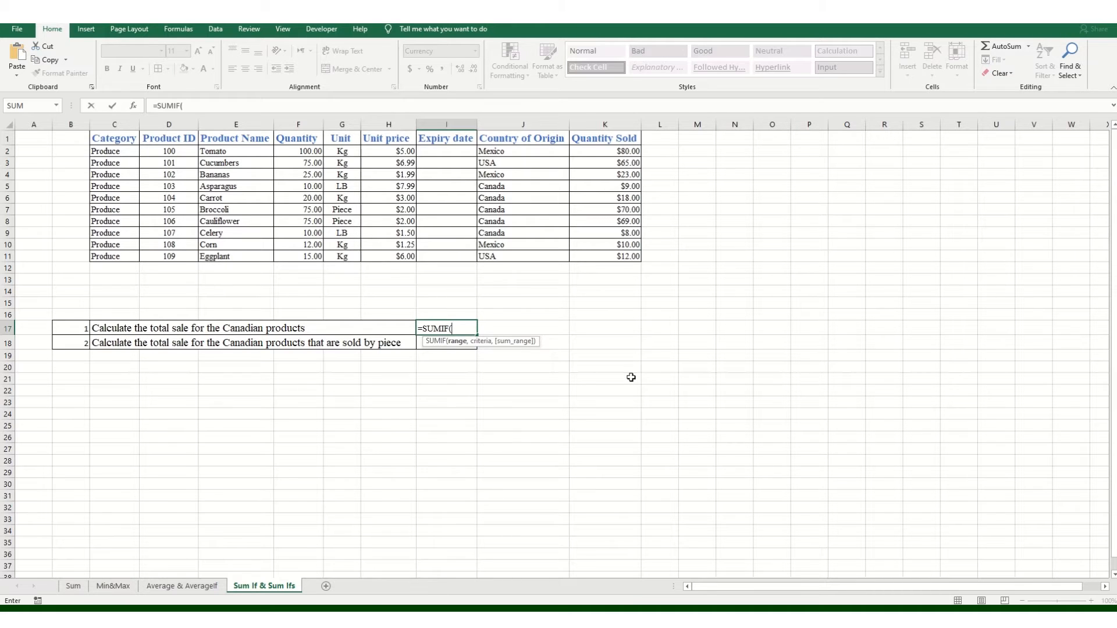
{"action": "left_click", "coordinate": [524, 150]}
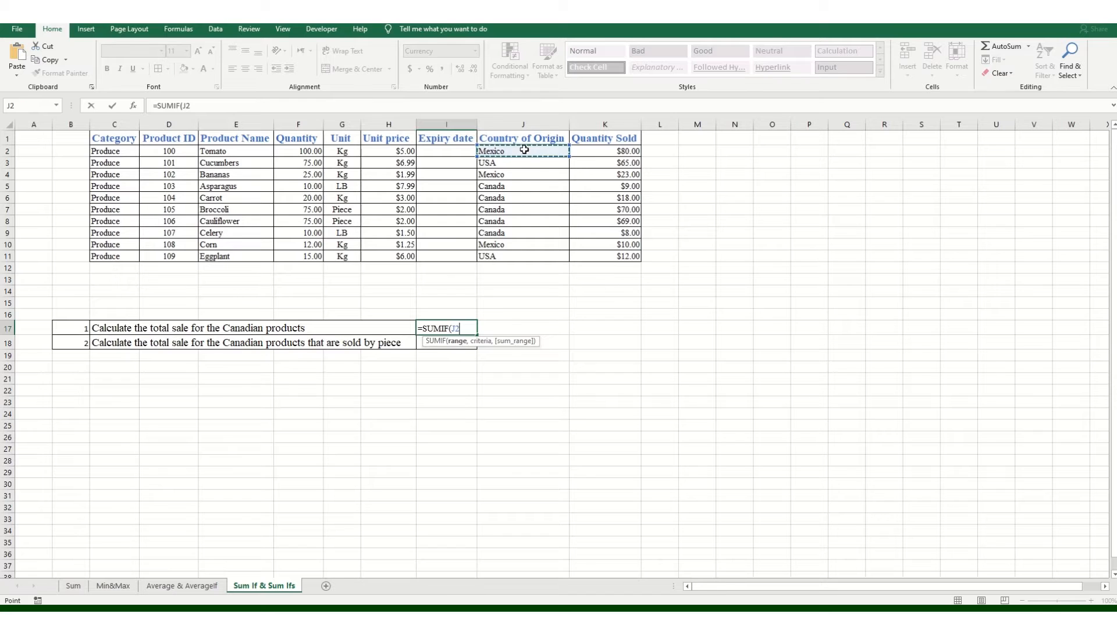
{"action": "left_click_drag", "start_coordinate": [524, 150], "coordinate": [523, 168]}
{"action": "left_click_drag", "start_coordinate": [517, 226], "coordinate": [516, 256]}
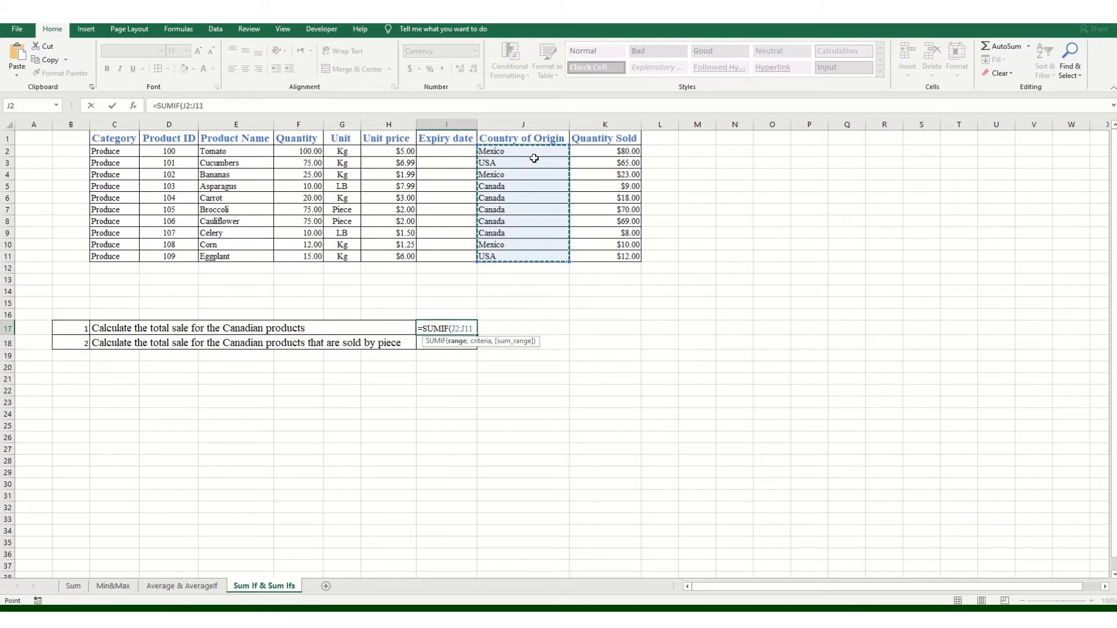
{"action": "key", "text": "F4"}
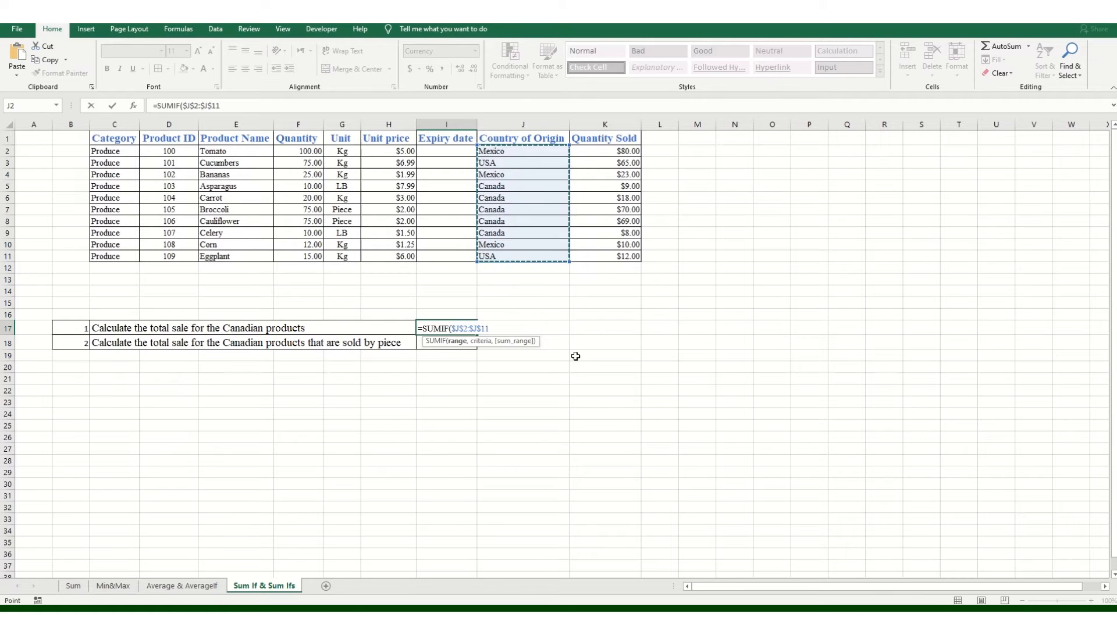
{"action": "type", "text": ","}
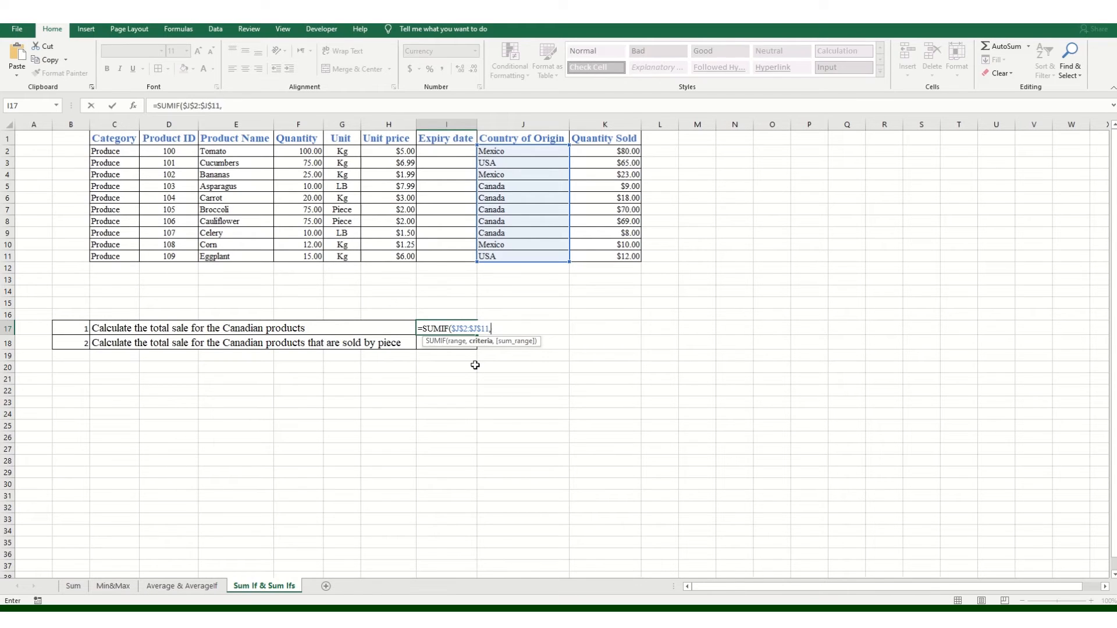
Step: Add criterion "Canada" and absolute sum range $K$2:$K$11 so I17 returns $174.00
{"action": "type", "text": "\"Canada\","}
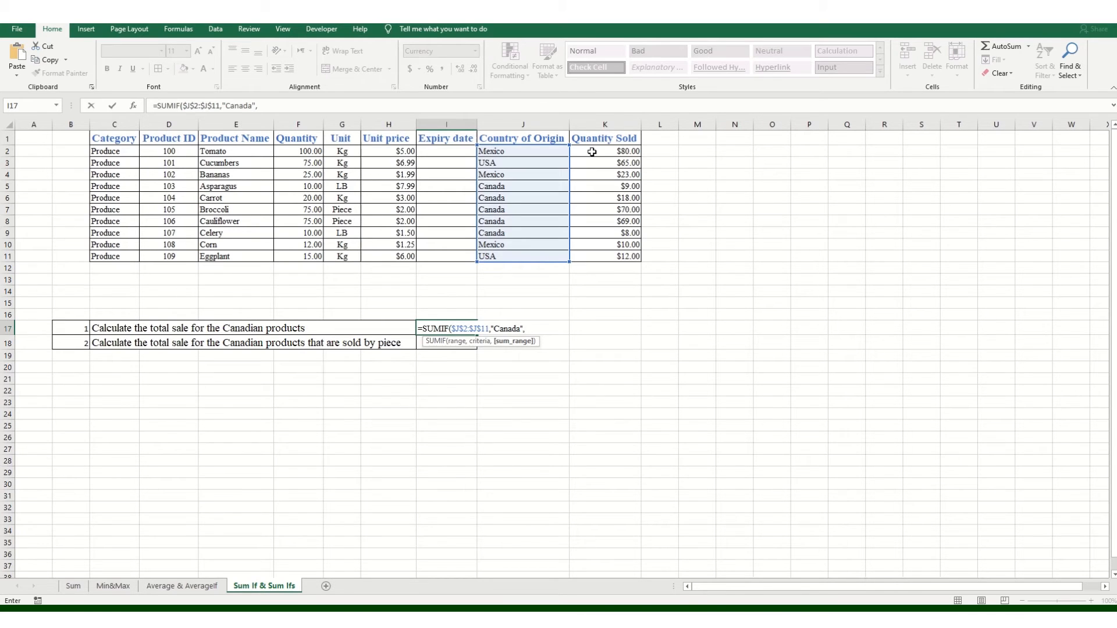
{"action": "left_click_drag", "start_coordinate": [592, 151], "coordinate": [588, 256]}
{"action": "key", "text": "F4"}
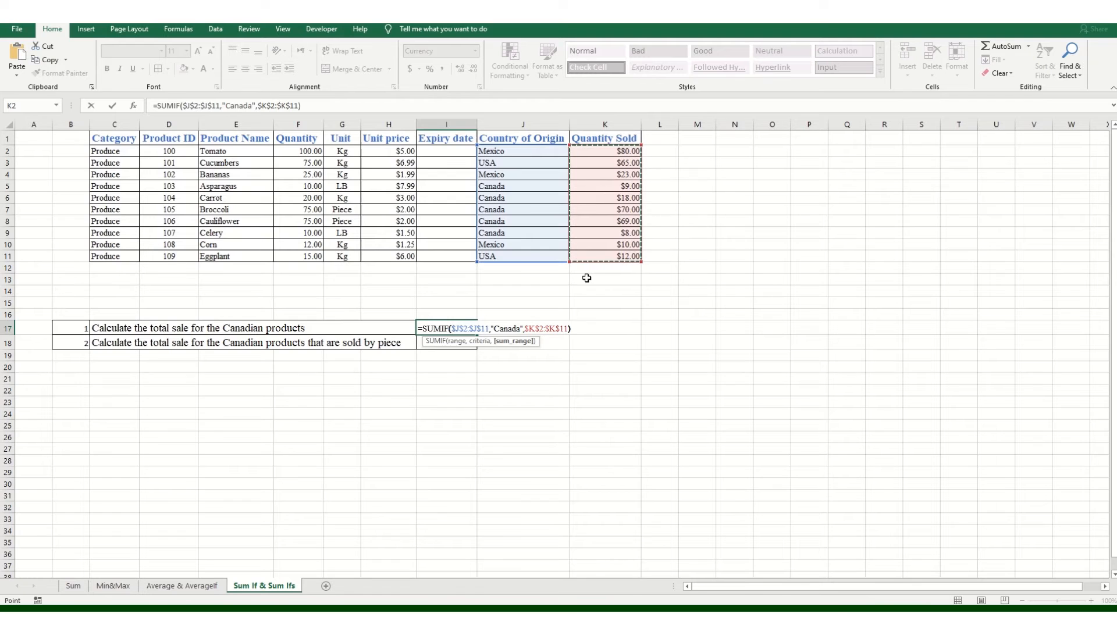
{"action": "type", "text": ")"}
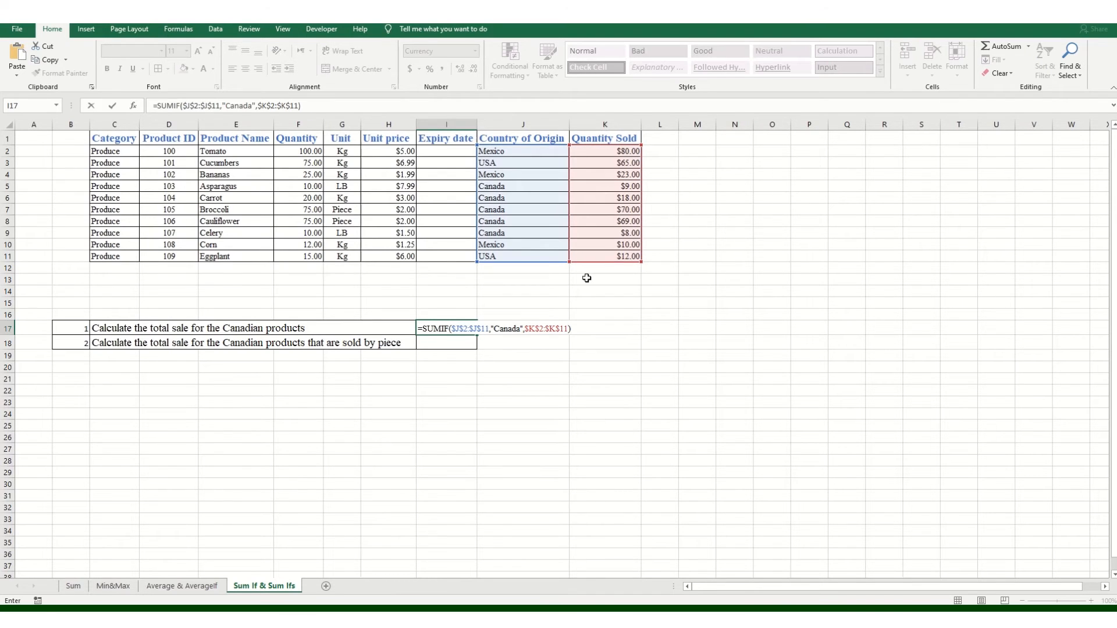
{"action": "key", "text": "Return"}
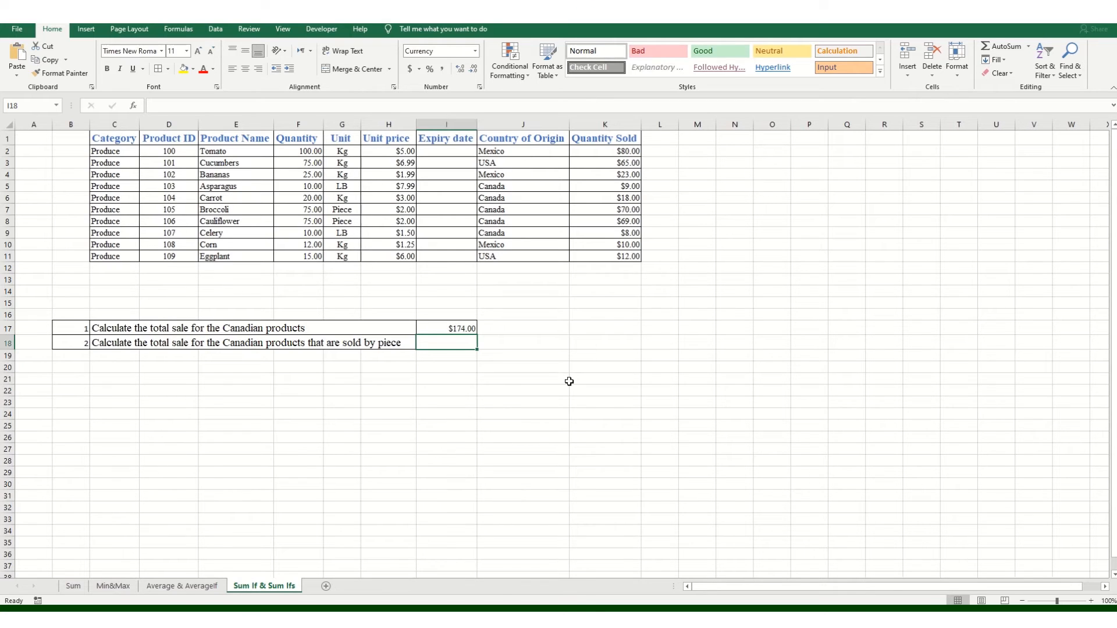
Step: Begin a SUMIFS formula in I18 with $K$2:$K$11 as the absolute sum range
{"action": "type", "text": "="}
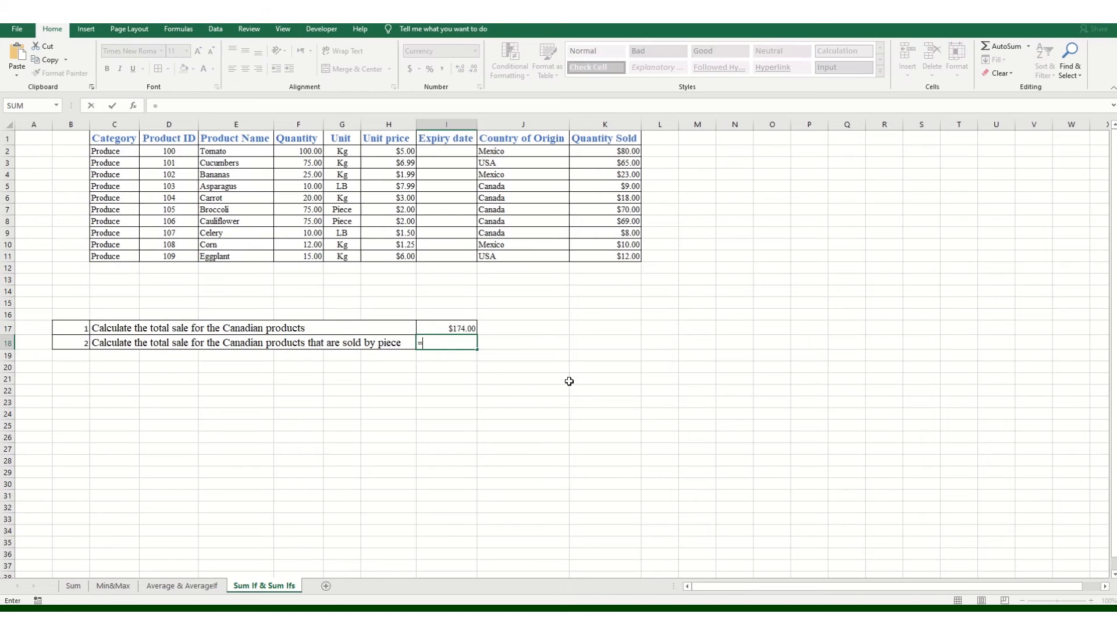
{"action": "type", "text": "sumi"}
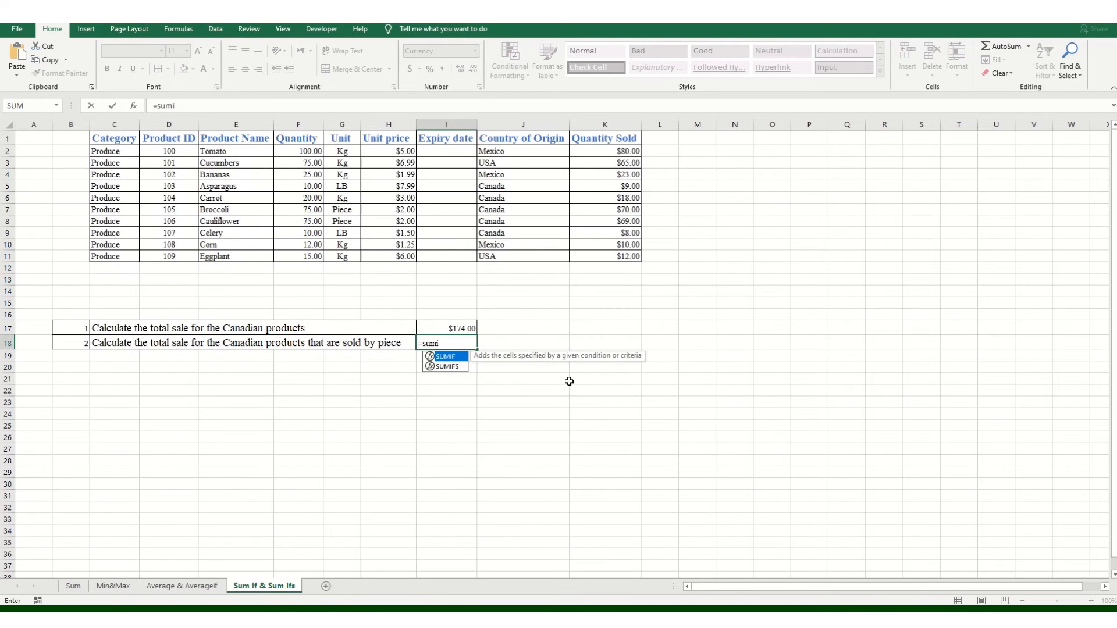
{"action": "key", "text": "Down"}
{"action": "key", "text": "Tab"}
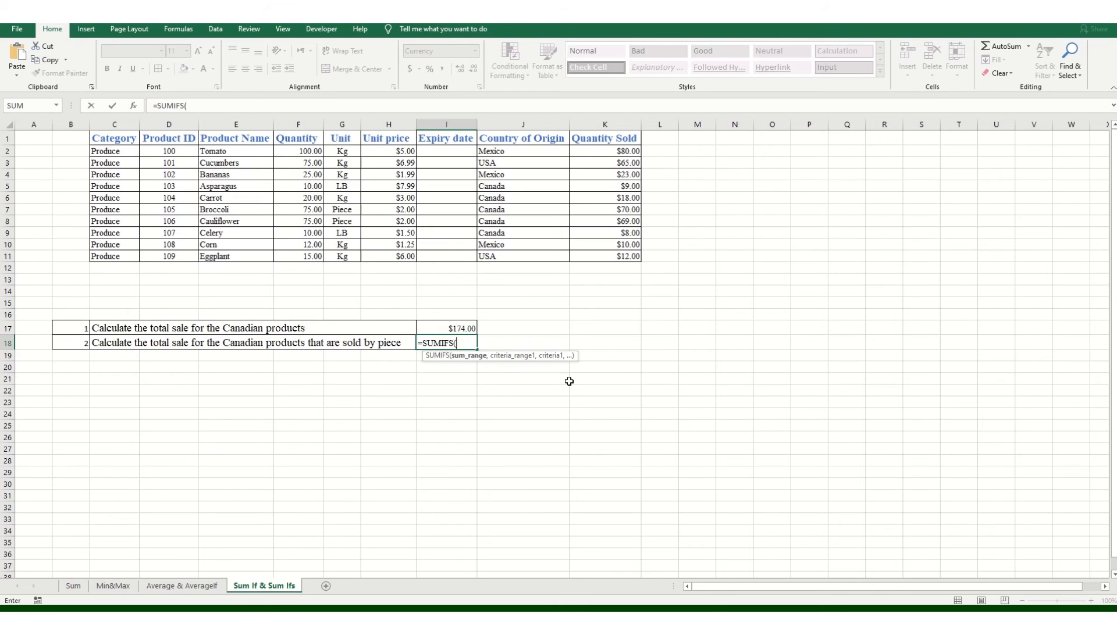
{"action": "left_click_drag", "start_coordinate": [614, 152], "coordinate": [607, 255]}
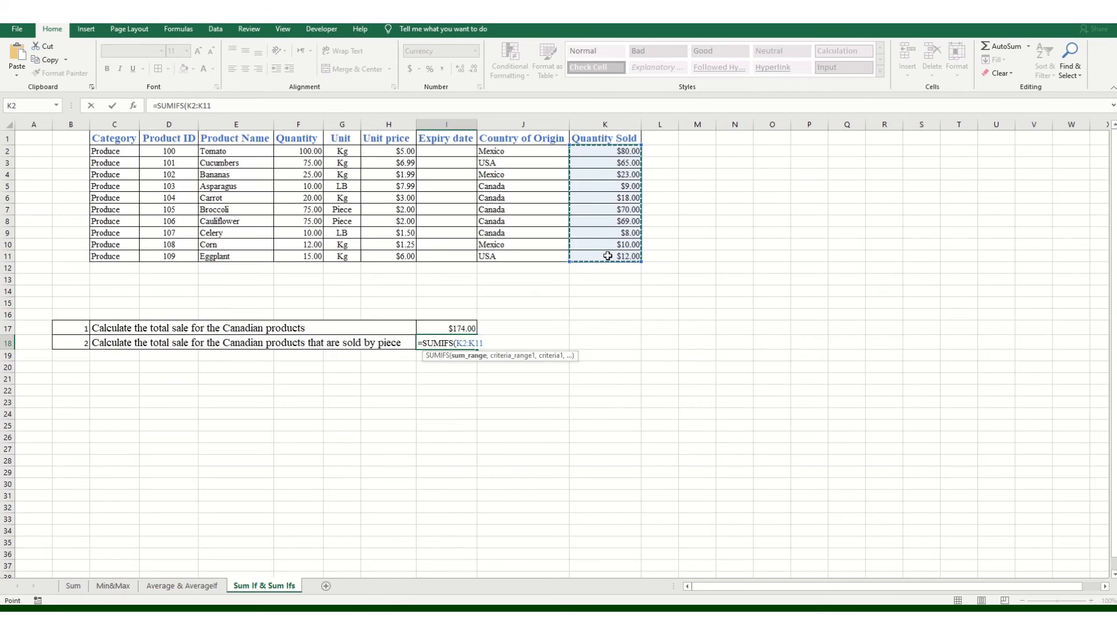
{"action": "key", "text": "F4"}
{"action": "type", "text": ","}
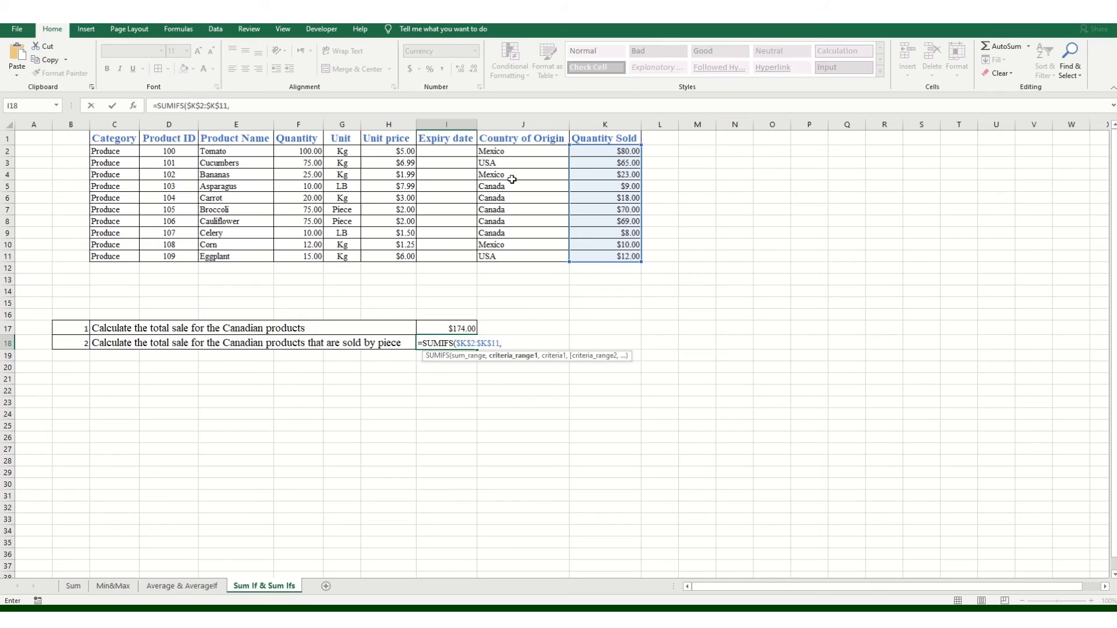
Step: Add the condition $J$2:$J$11 equals "Canada", then select Unit range G2:G11
{"action": "left_click_drag", "start_coordinate": [513, 150], "coordinate": [501, 256]}
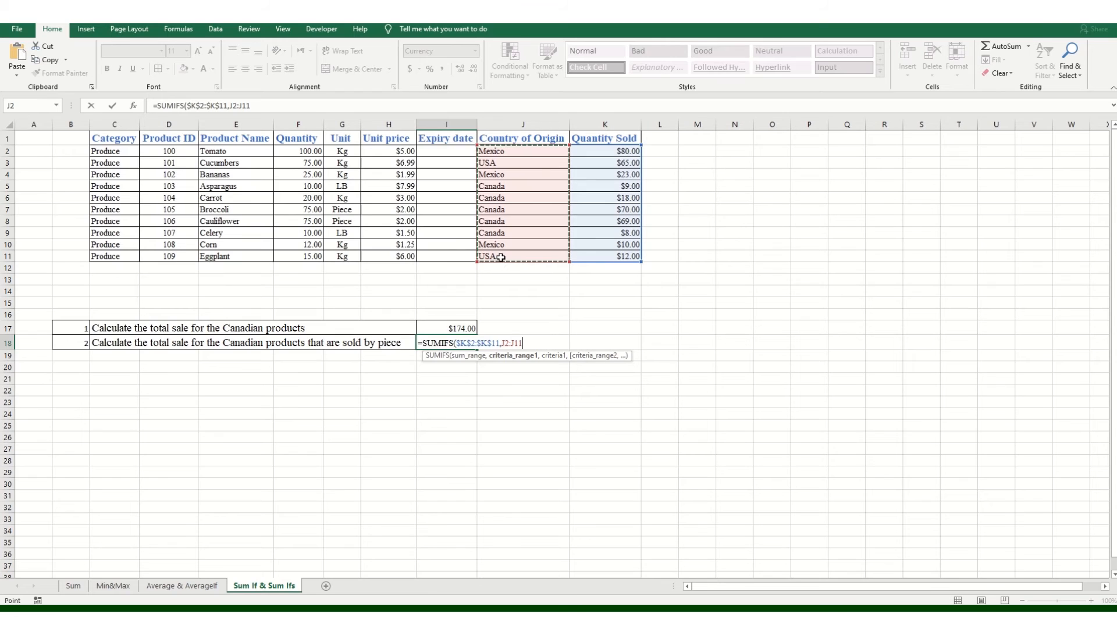
{"action": "key", "text": "F4"}
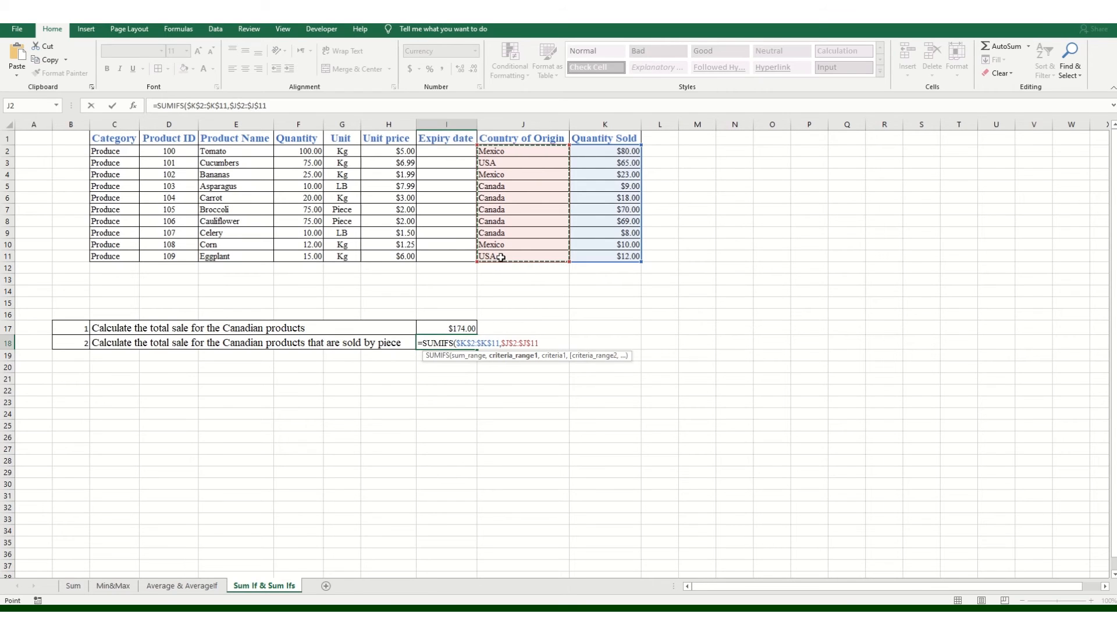
{"action": "type", "text": ","}
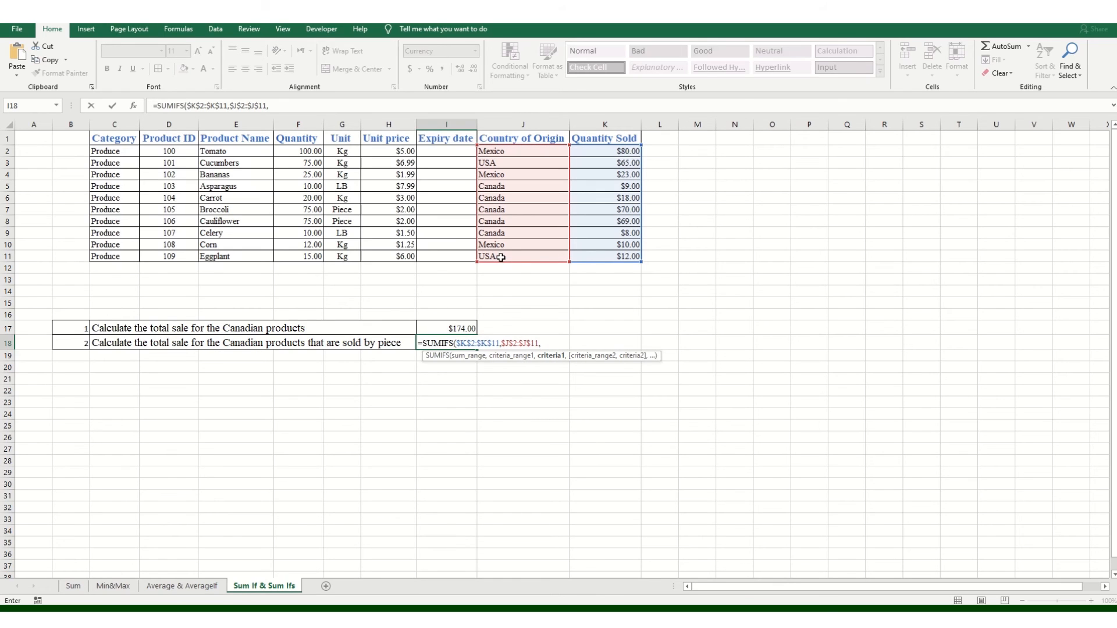
{"action": "type", "text": "\"canada\","}
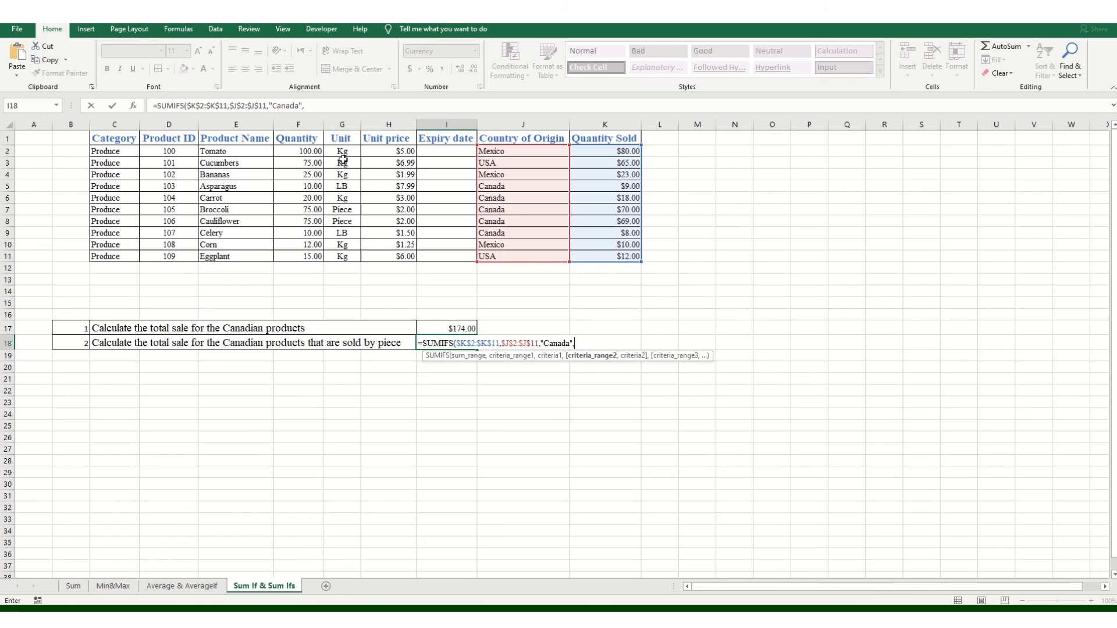
{"action": "left_click_drag", "start_coordinate": [348, 152], "coordinate": [340, 254]}
Step: Lock G2:G11 and add the "piece" criterion so I18 returns $139.00
{"action": "key", "text": "F4"}
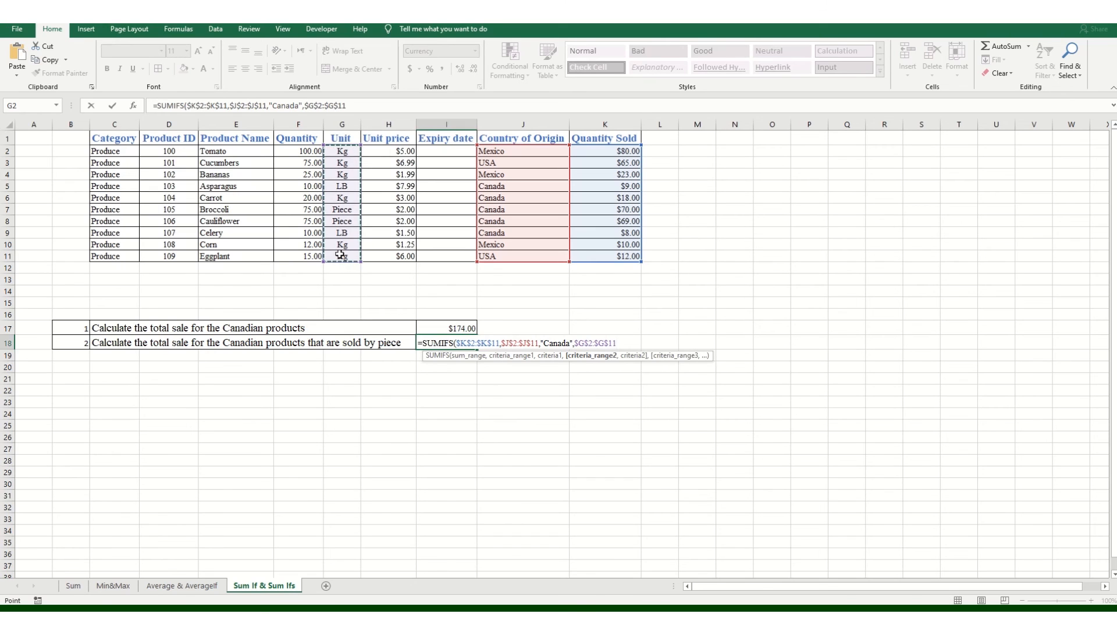
{"action": "type", "text": ","}
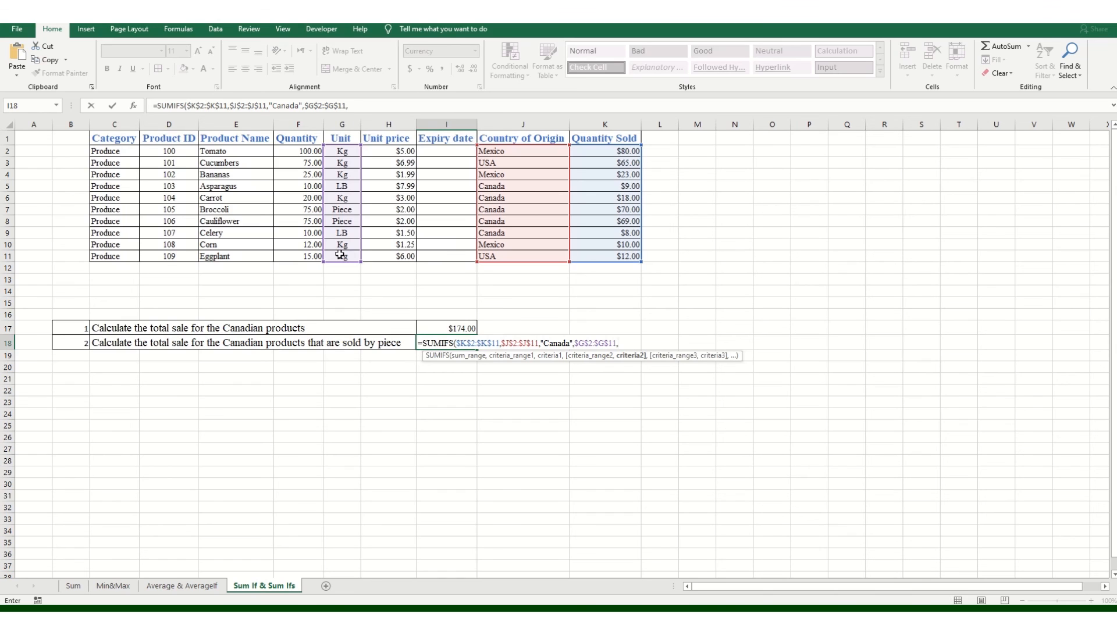
{"action": "type", "text": "\"piece\")"}
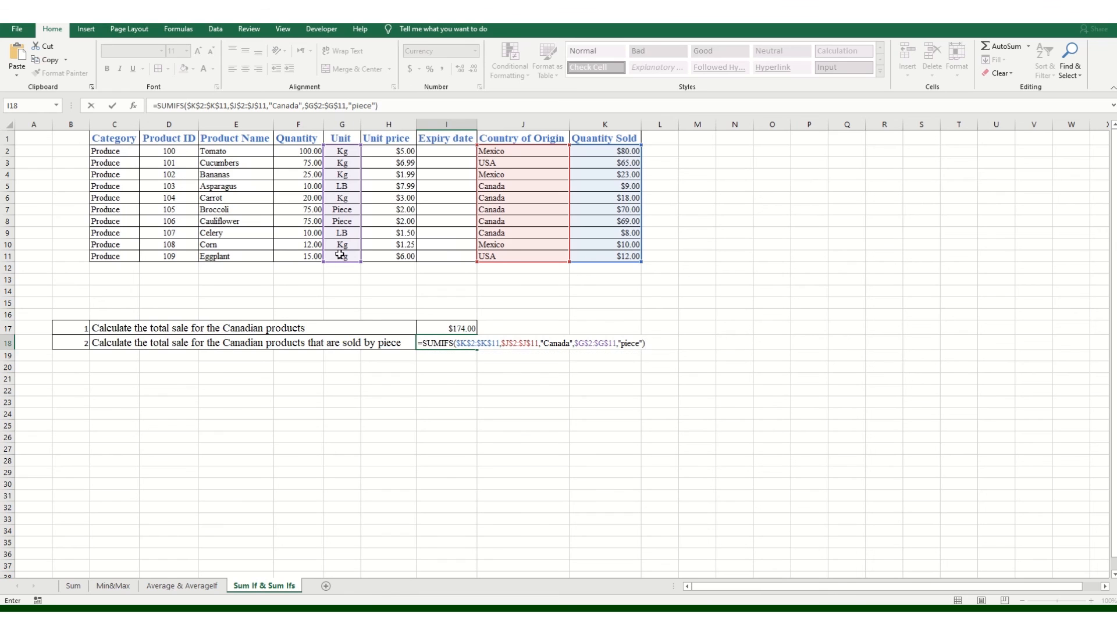
{"action": "key", "text": "Return"}
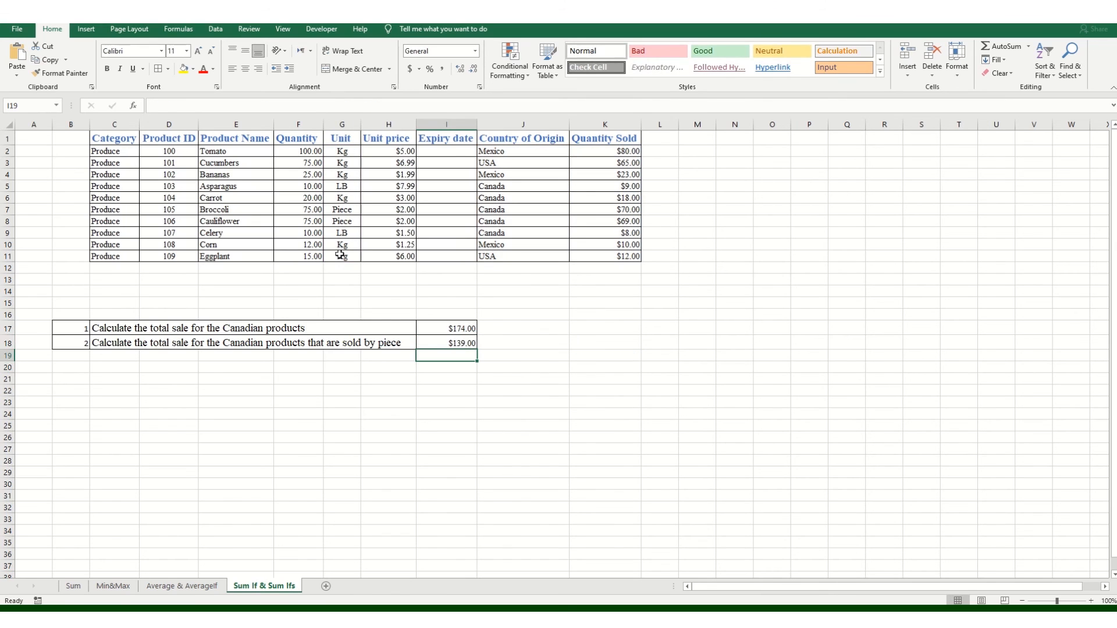